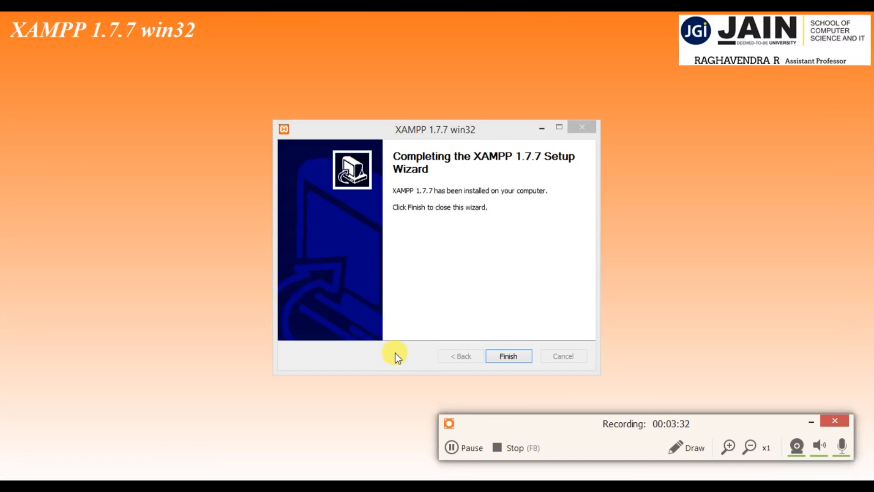
# Finish the XAMPP 1.7.7 setup wizard, acknowledge its service messages and launch the XAMPP Control Panel.
pyautogui.click(510, 355)
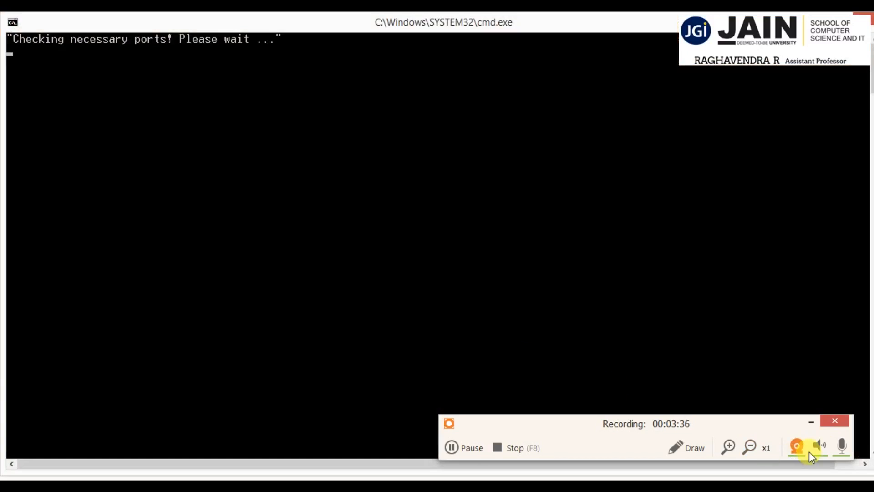
pyautogui.click(812, 422)
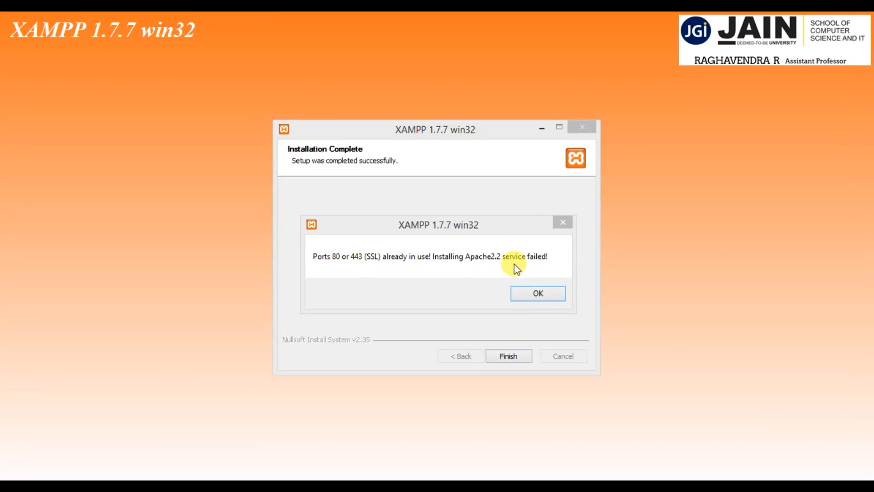
pyautogui.click(540, 292)
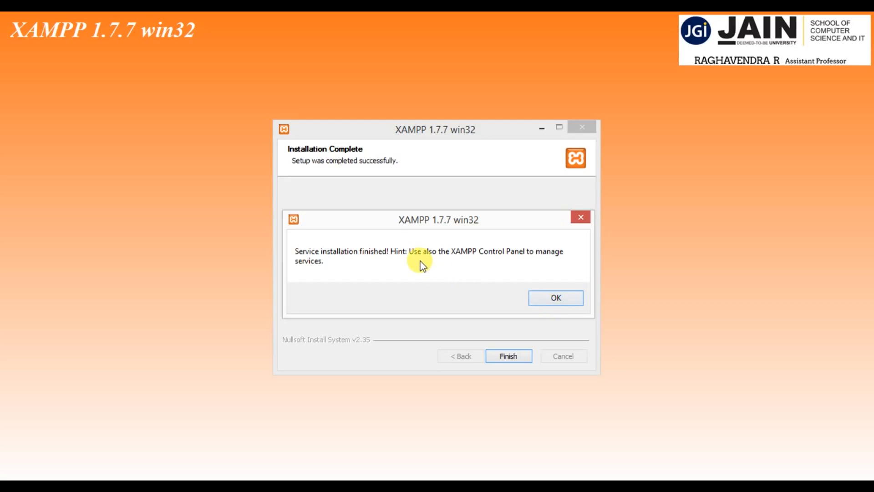
pyautogui.click(553, 301)
pyautogui.click(504, 304)
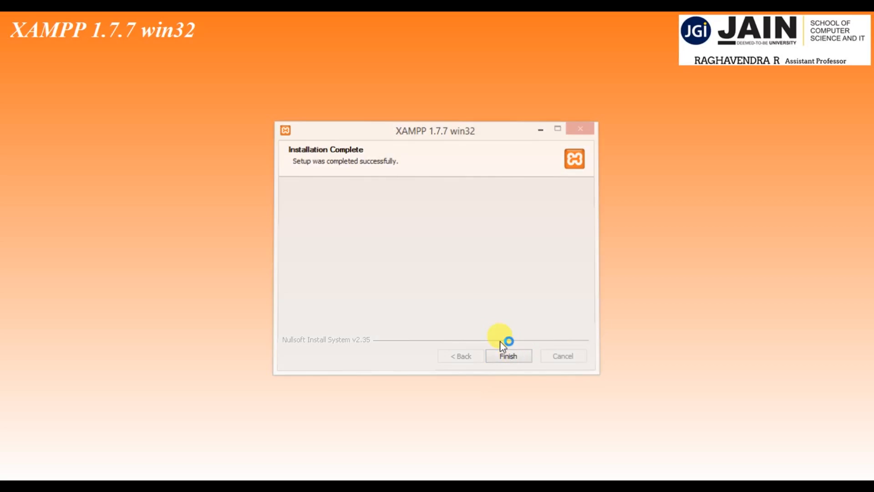
pyautogui.click(502, 356)
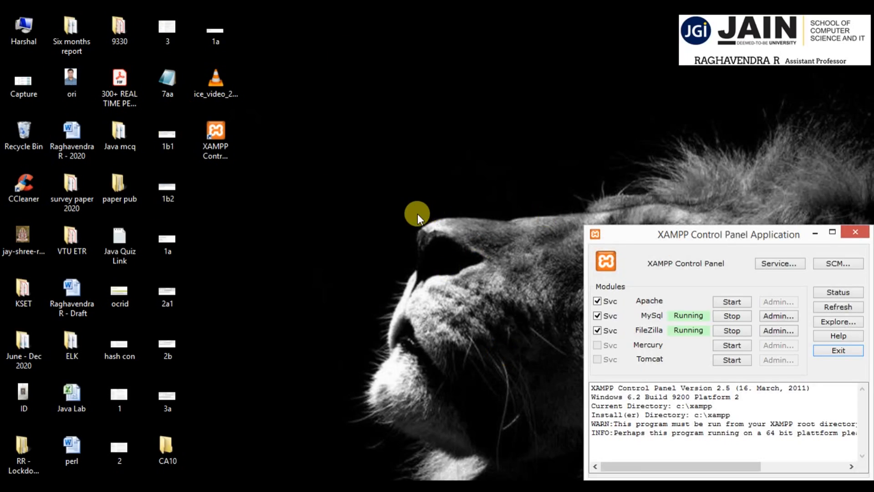
# Try to start the Apache module from the XAMPP Control Panel, and exit the control panel.
pyautogui.moveTo(742, 241); pyautogui.dragTo(674, 97)
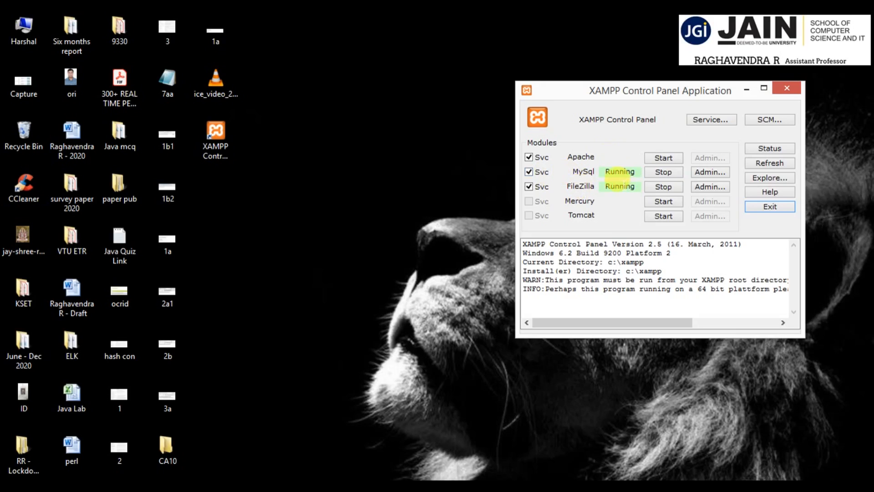
pyautogui.click(662, 158)
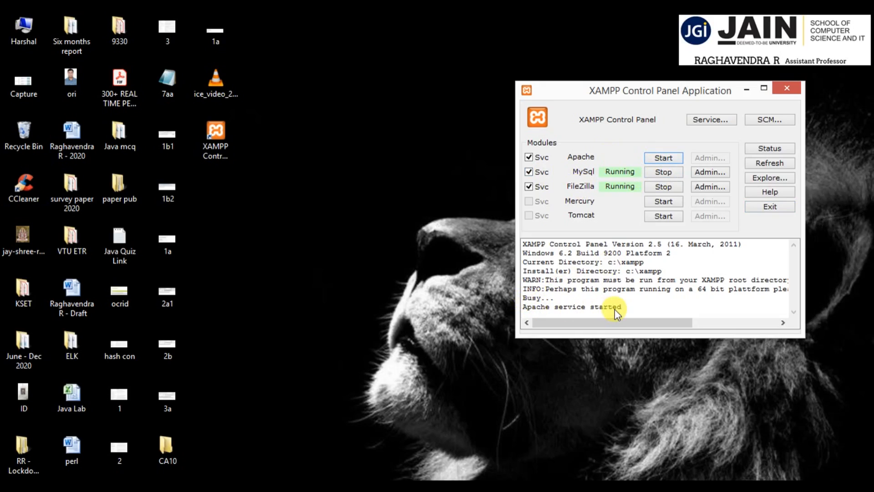
pyautogui.moveTo(602, 159); pyautogui.dragTo(644, 151)
pyautogui.click(768, 207)
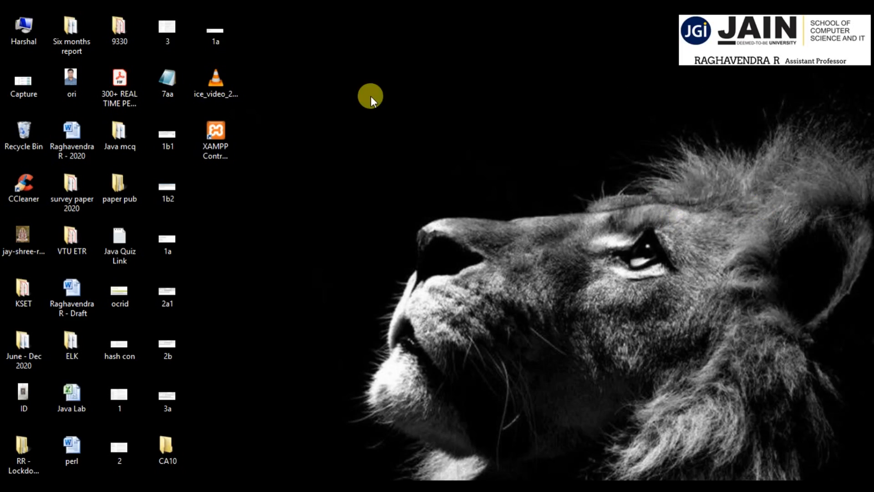
# Browse to the htdocs folder in C:\xampp and look into its xampp subfolder.
pyautogui.doubleClick(18, 23)
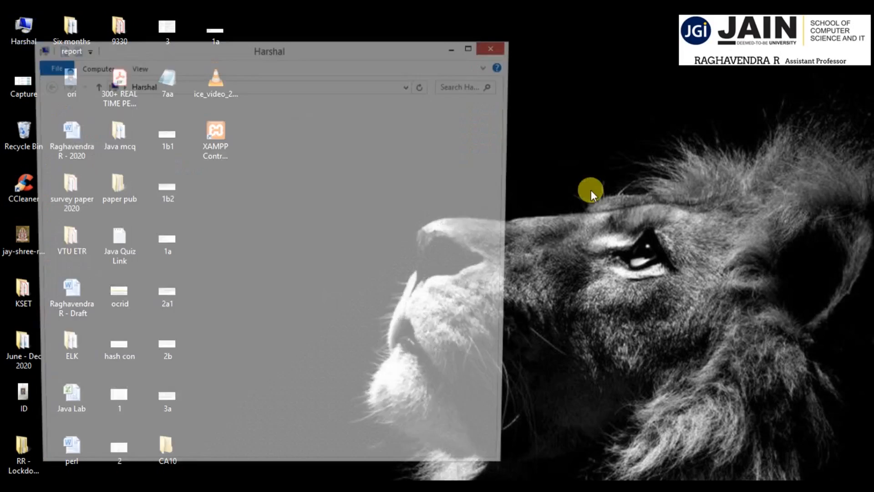
pyautogui.doubleClick(373, 269)
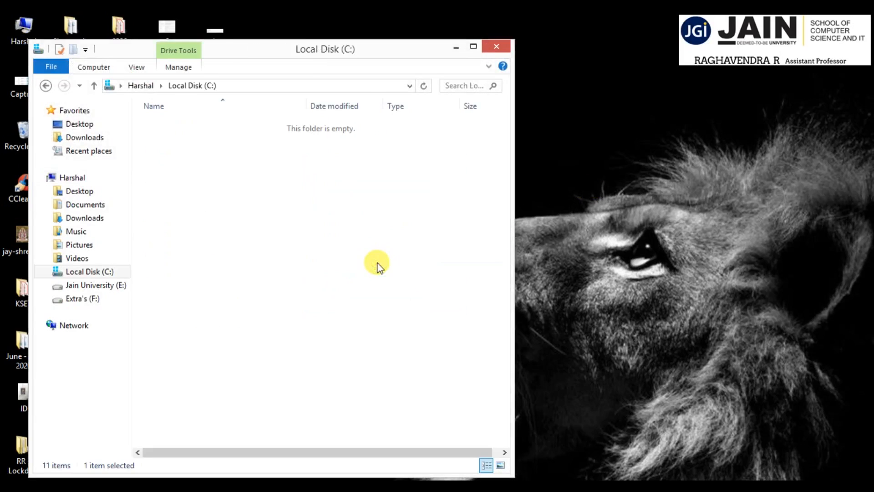
pyautogui.doubleClick(183, 330)
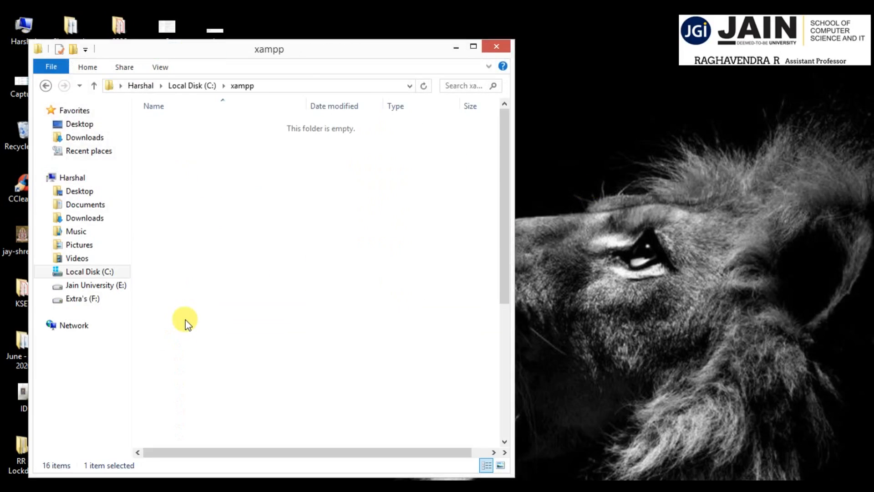
pyautogui.doubleClick(182, 193)
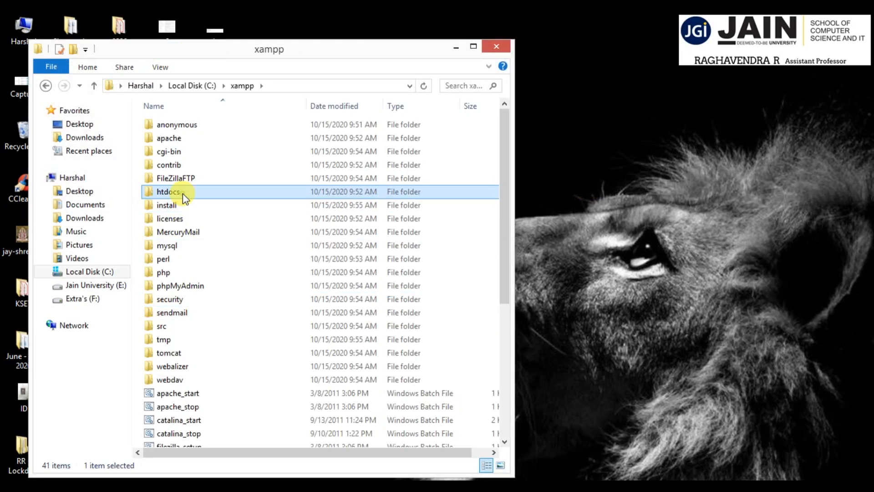
pyautogui.moveTo(322, 51); pyautogui.dragTo(585, 59)
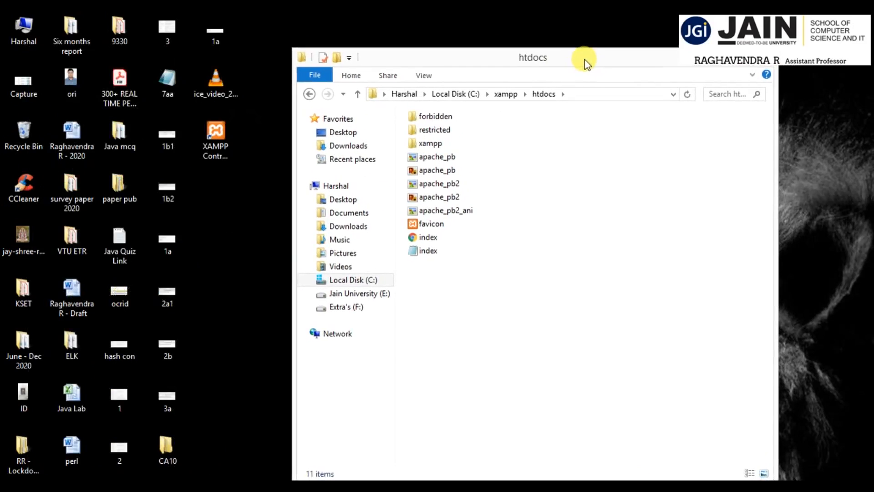
pyautogui.doubleClick(430, 144)
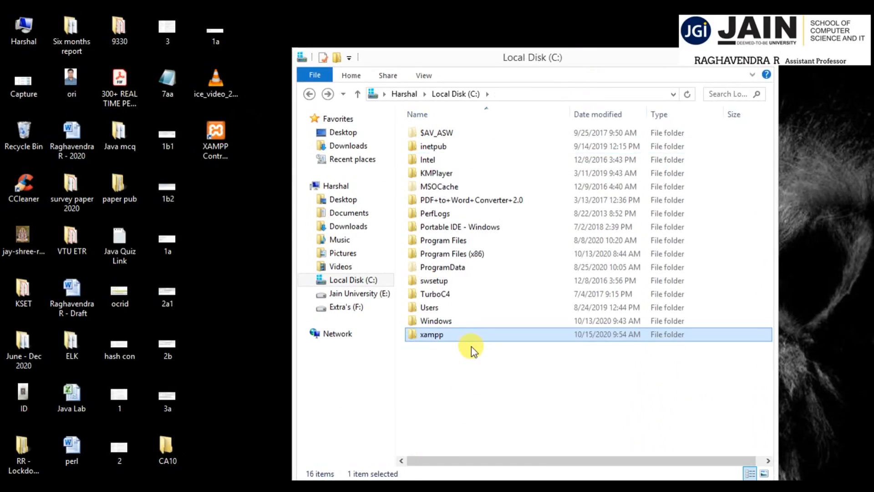
# Open the httpd configuration file from C:\xampp\apache\conf in a maximized Notepad window.
pyautogui.doubleClick(447, 337)
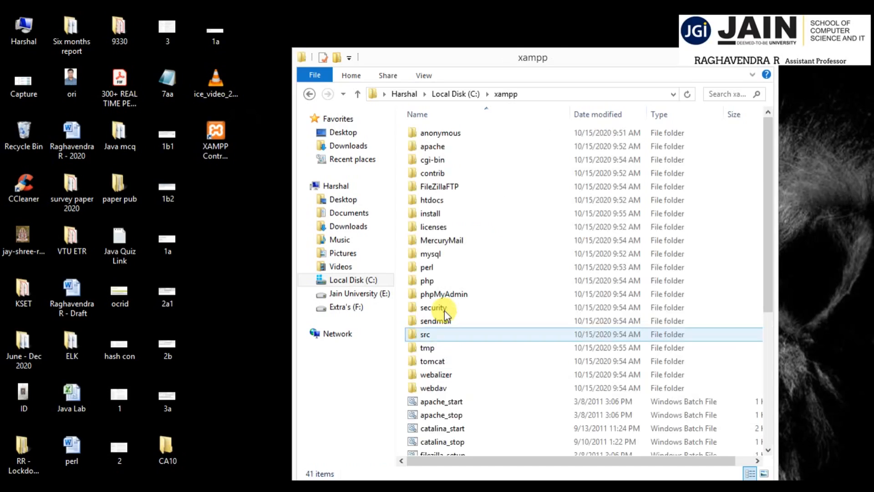
pyautogui.doubleClick(437, 146)
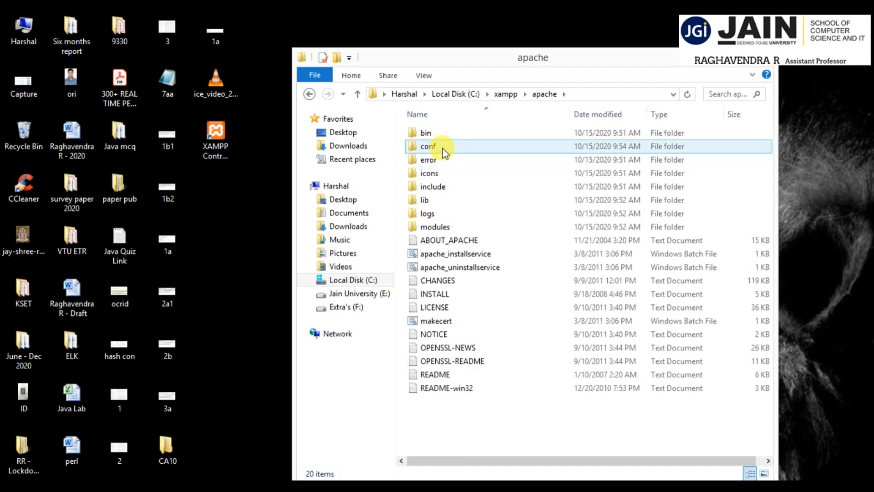
pyautogui.doubleClick(442, 148)
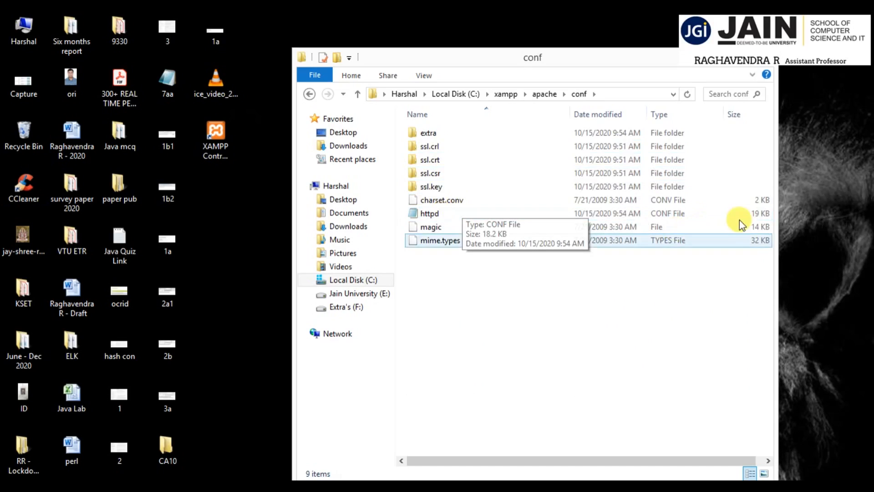
pyautogui.doubleClick(461, 215)
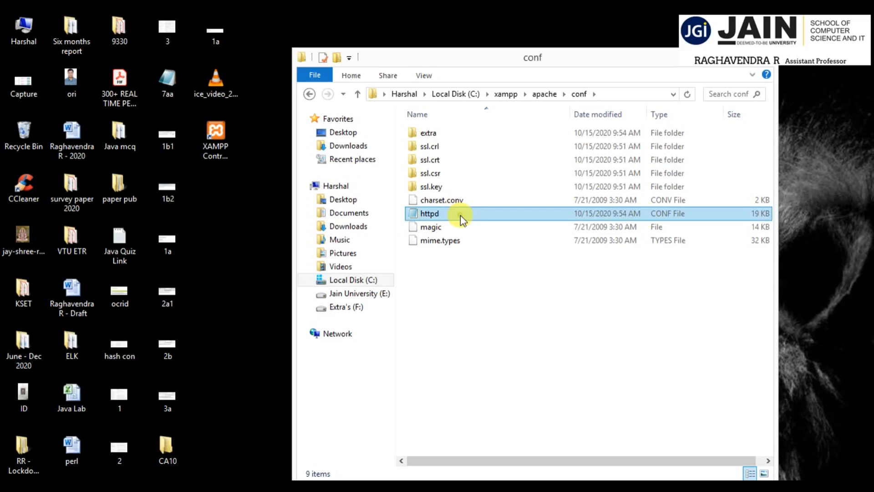
pyautogui.moveTo(397, 91); pyautogui.dragTo(446, 55)
pyautogui.click(432, 208)
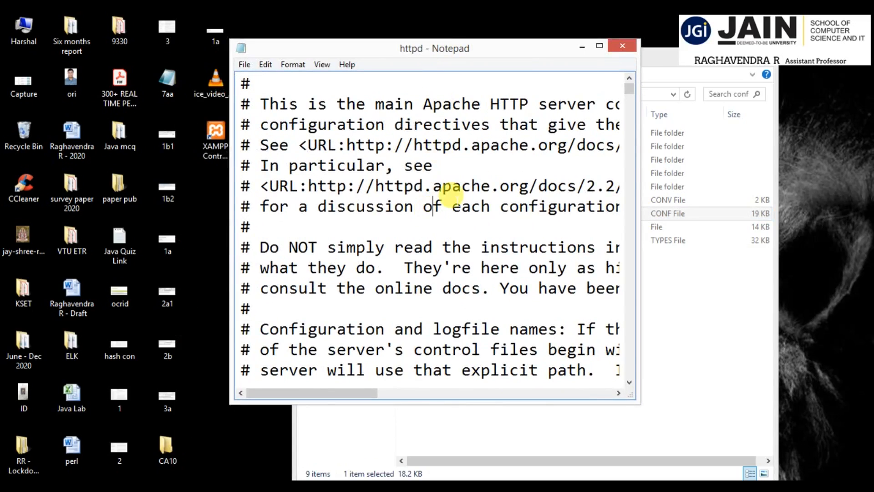
pyautogui.click(599, 46)
# Set the port to 8080 in all three Listen lines of the httpd file, including the two commented ones.
pyautogui.scroll(-5, 311, 223)
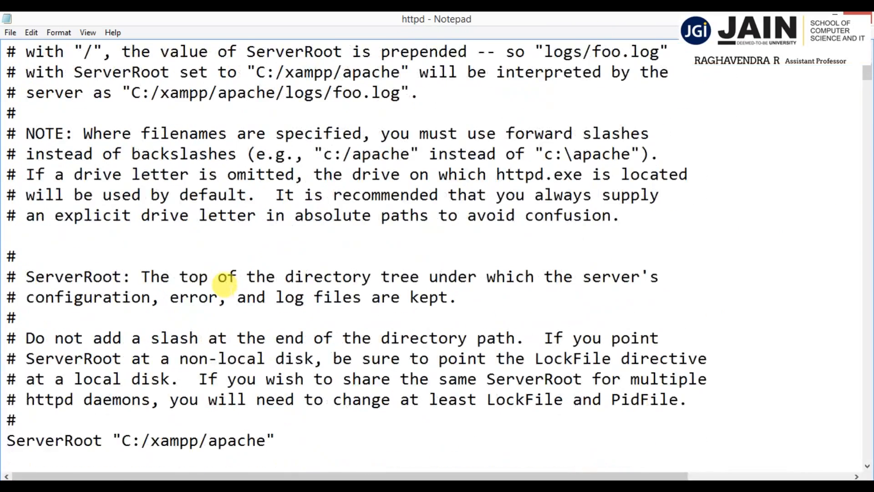
pyautogui.scroll(-7, 225, 282)
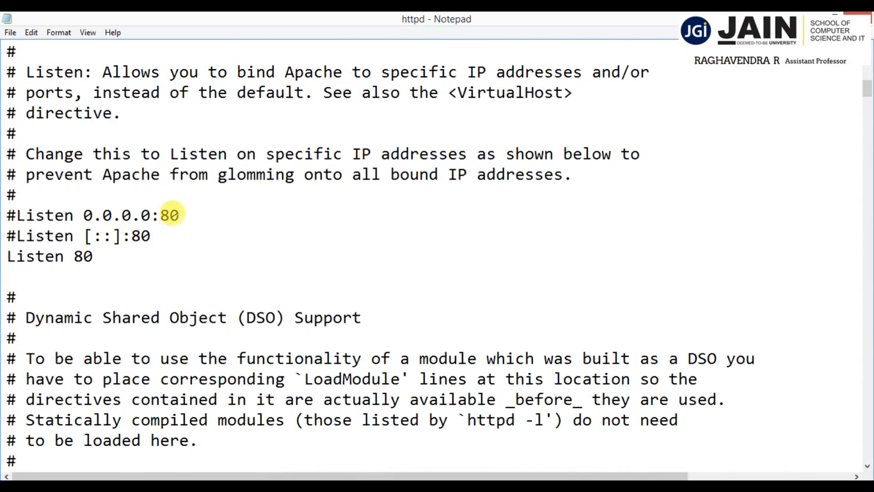
pyautogui.click(180, 211)
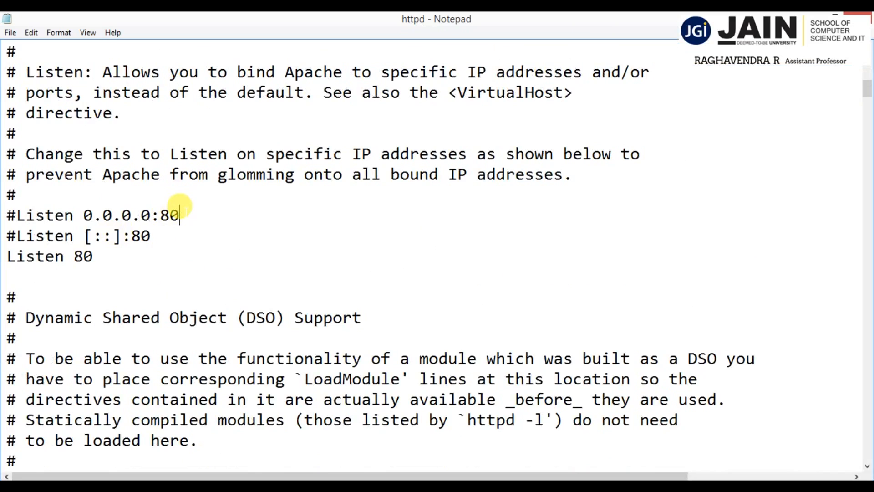
pyautogui.write('80')
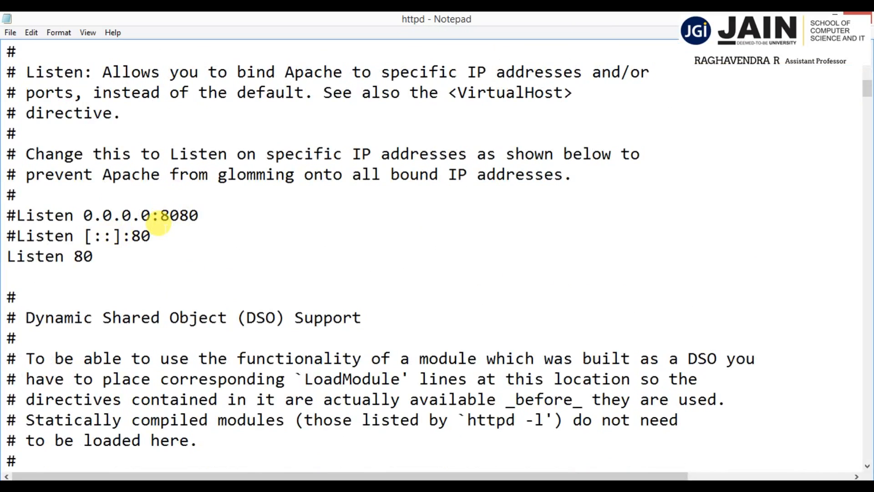
pyautogui.write('80')
pyautogui.click(117, 253)
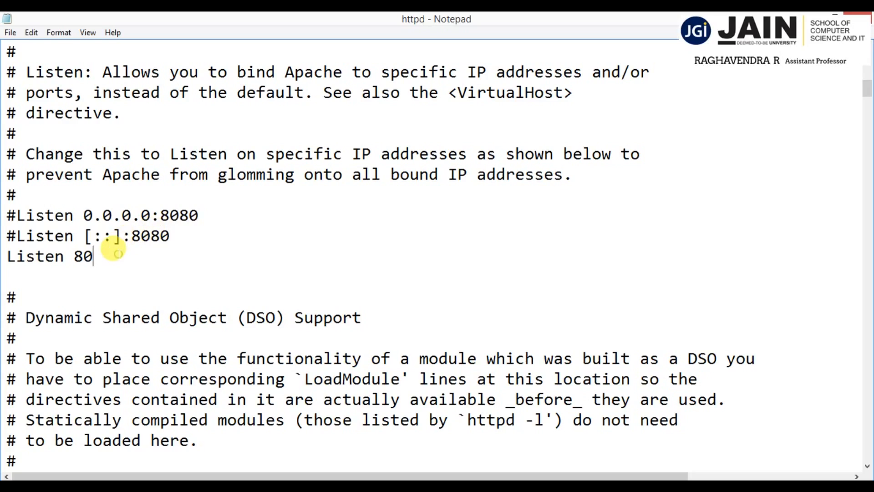
pyautogui.write('80')
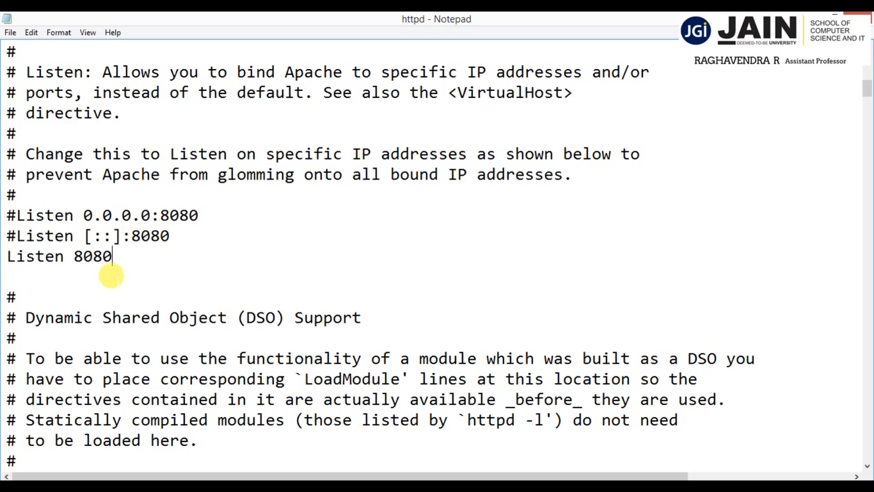
pyautogui.click(114, 274)
# Set the ServerName directive in the httpd file to localhost:8080.
pyautogui.scroll(-6, 120, 271)
pyautogui.scroll(-20, 122, 266)
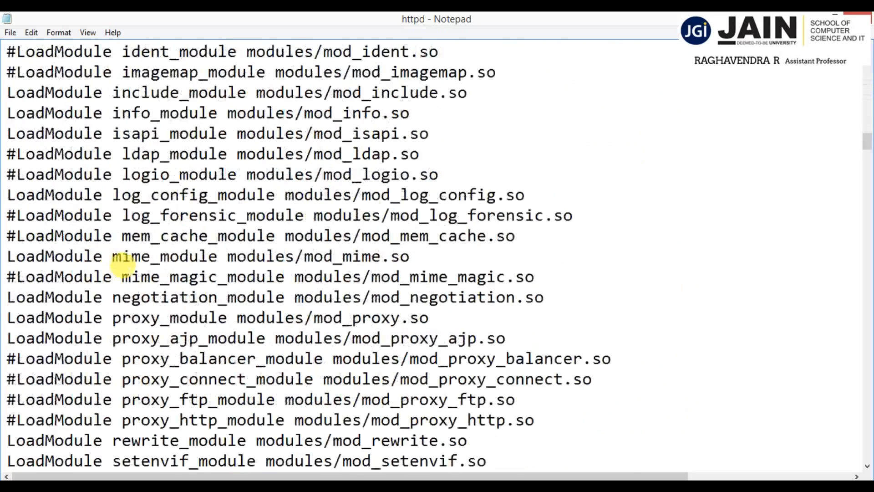
pyautogui.scroll(-9, 123, 265)
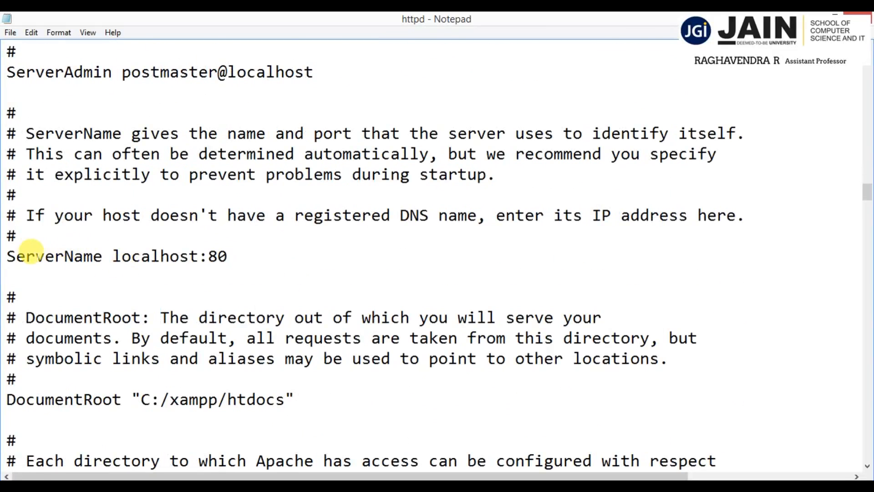
pyautogui.click(228, 256)
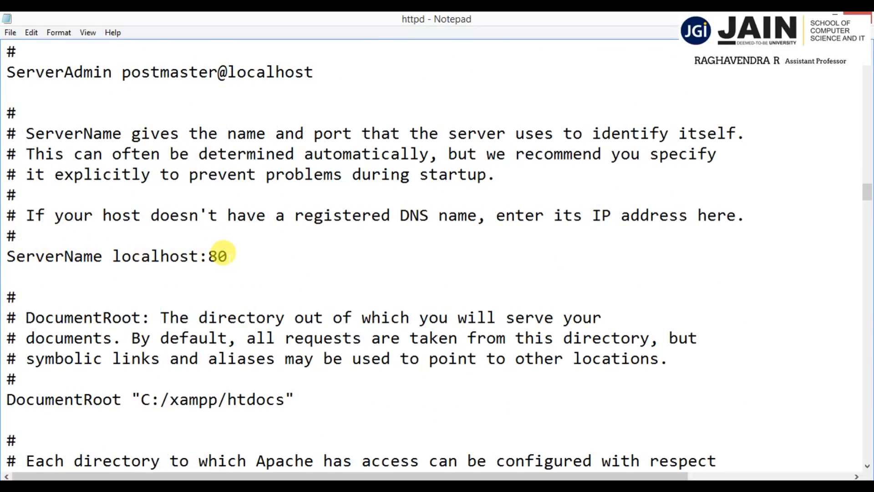
pyautogui.write('80')
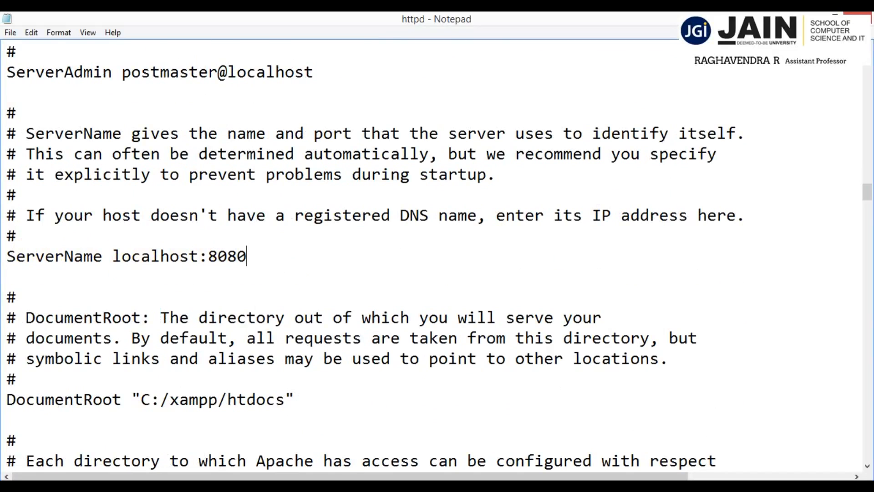
# Save the httpd configuration file and close it.
pyautogui.scroll(-5, 225, 273)
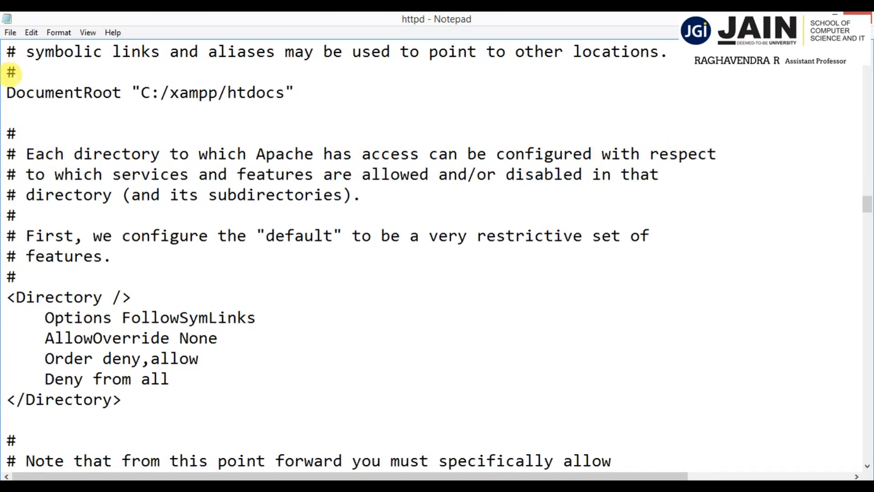
pyautogui.click(11, 34)
pyautogui.click(31, 75)
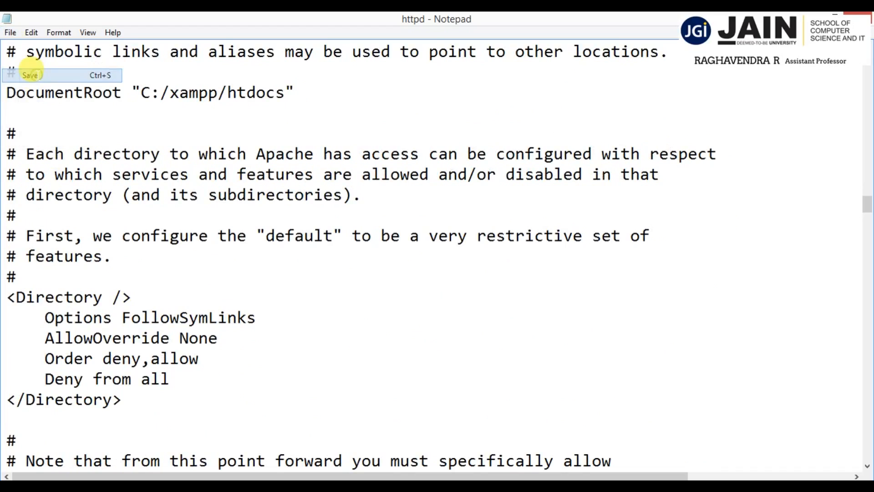
pyautogui.click(858, 18)
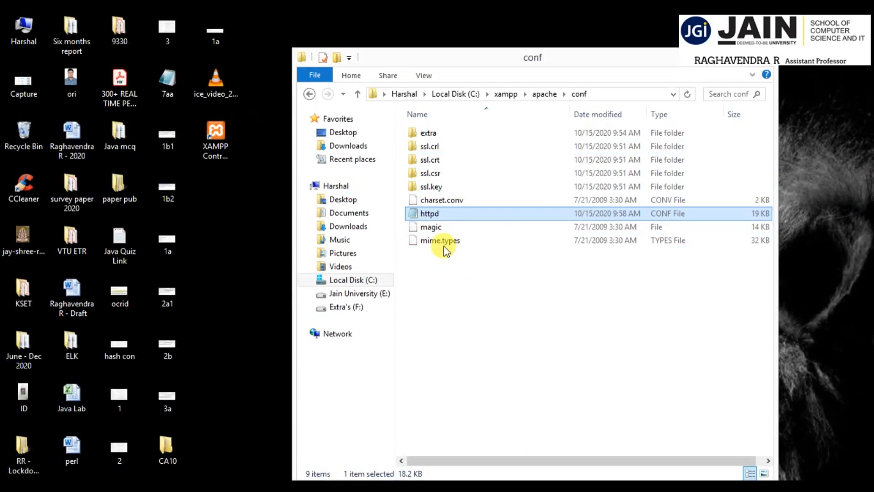
# Open the httpd-ssl configuration file from the extra folder inside conf in a maximized Notepad window.
pyautogui.doubleClick(450, 150)
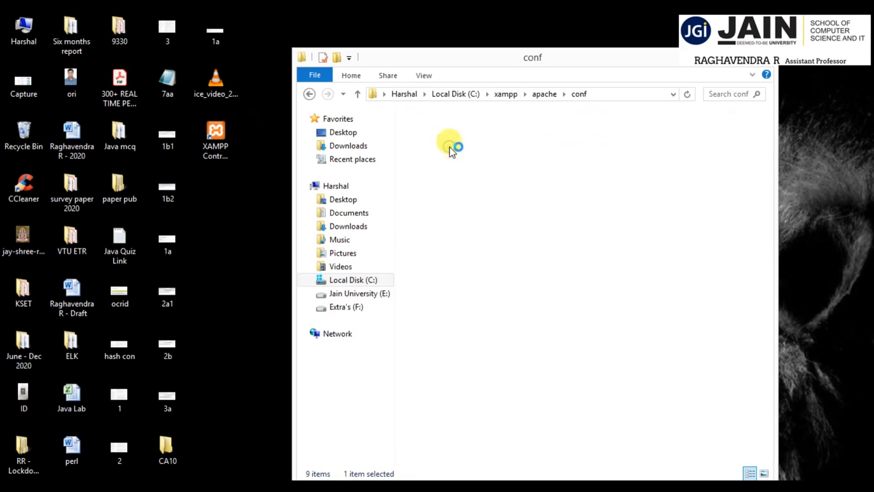
pyautogui.click(309, 94)
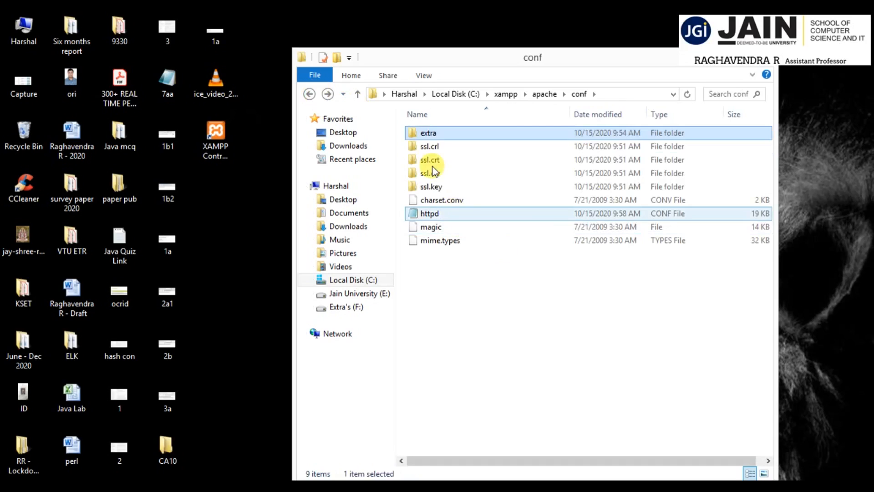
pyautogui.doubleClick(437, 136)
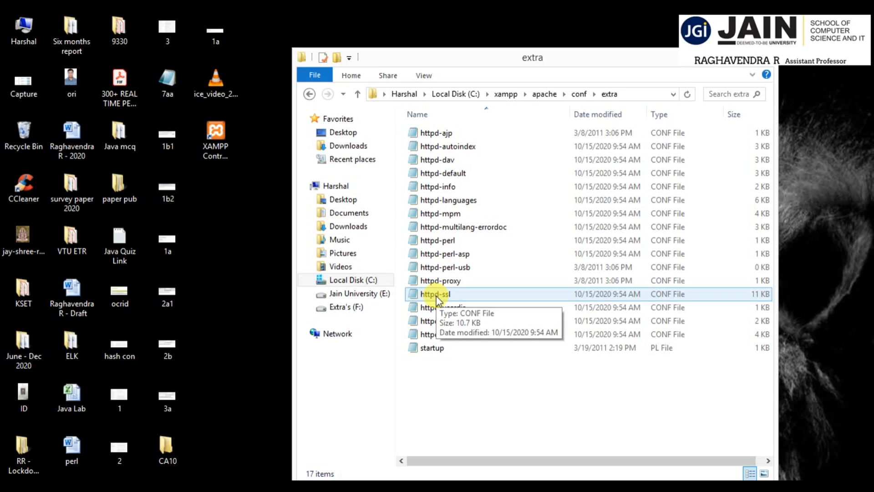
pyautogui.doubleClick(437, 296)
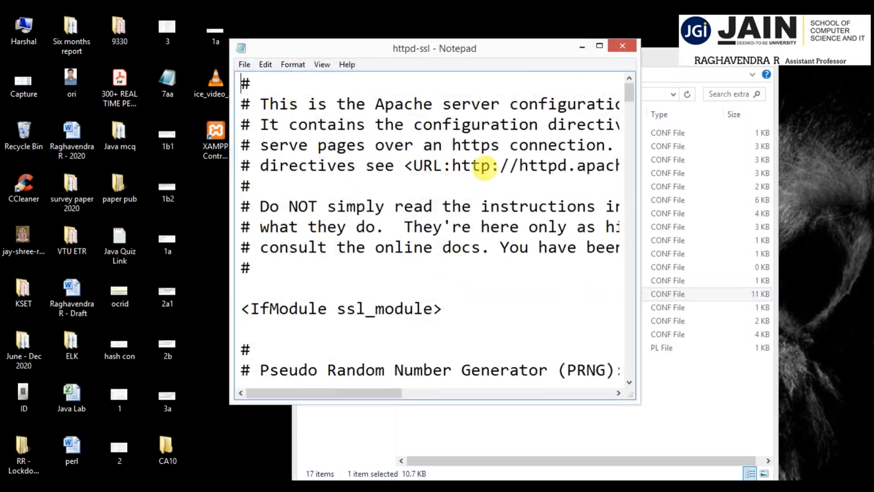
pyautogui.click(599, 46)
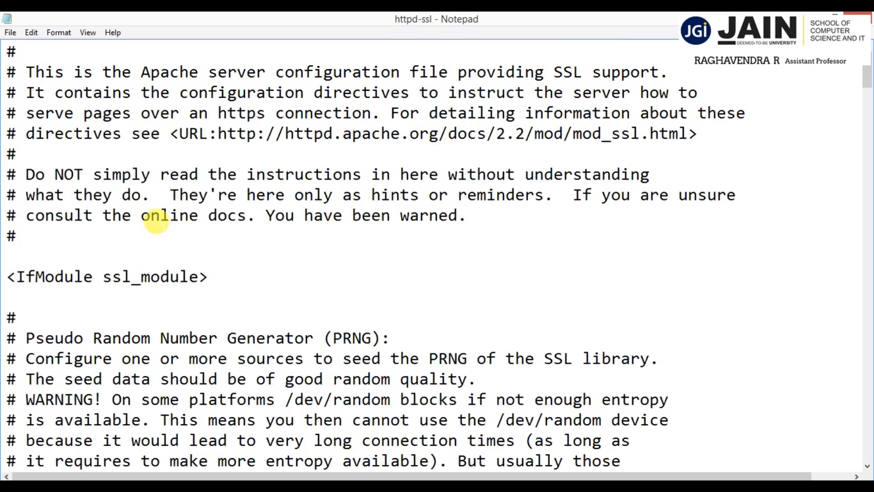
# Set the port to 1443 in all three Listen lines of the httpd-ssl file, including the two commented ones.
pyautogui.scroll(-5, 155, 221)
pyautogui.scroll(-5, 173, 220)
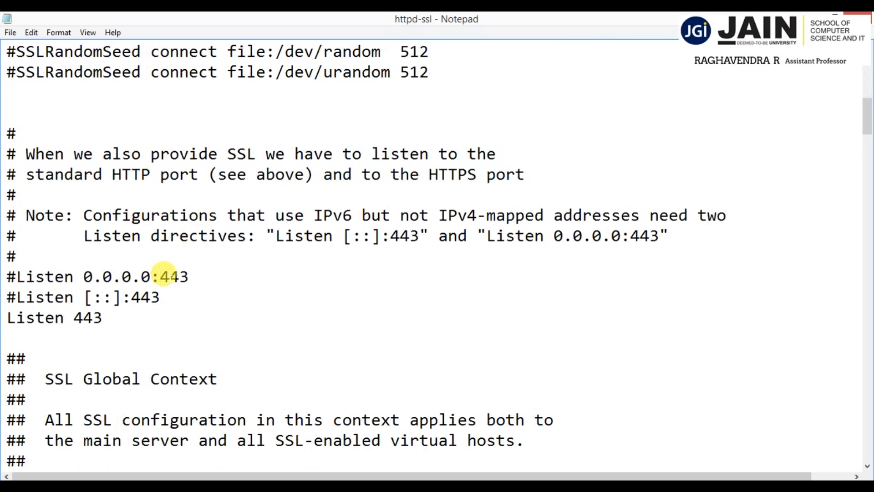
pyautogui.click(160, 276)
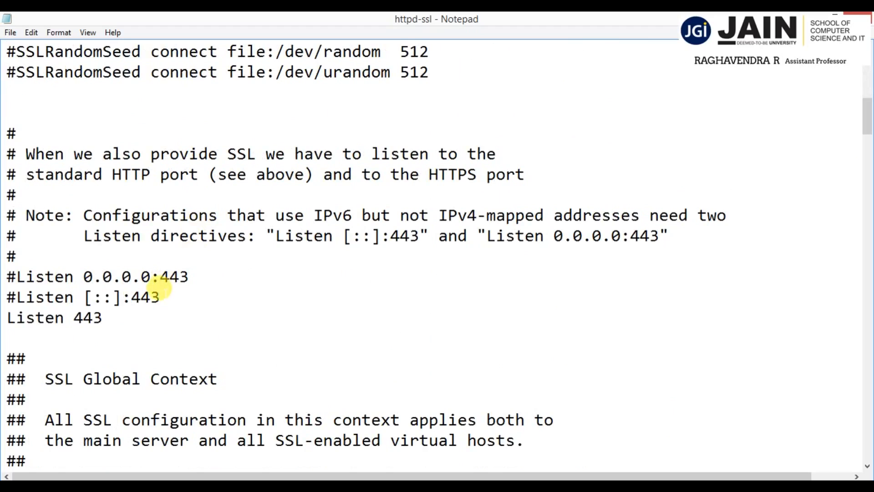
pyautogui.write('1')
pyautogui.click(131, 297)
pyautogui.write('1')
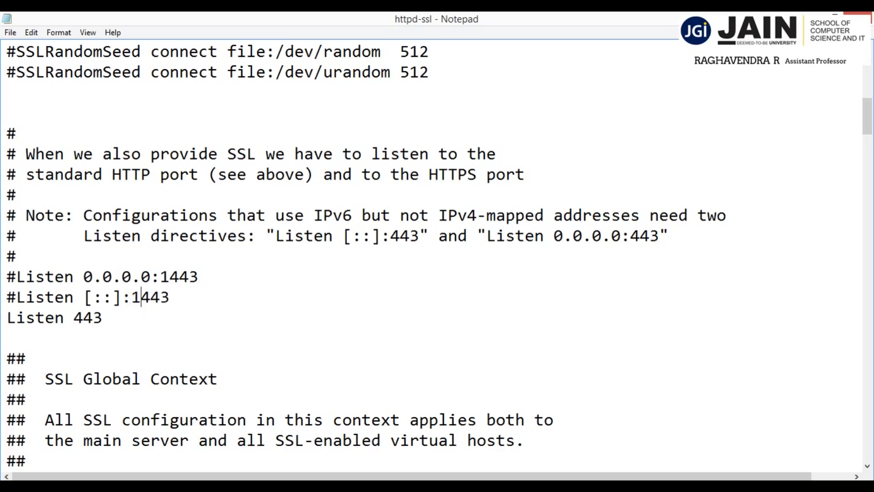
pyautogui.click(74, 317)
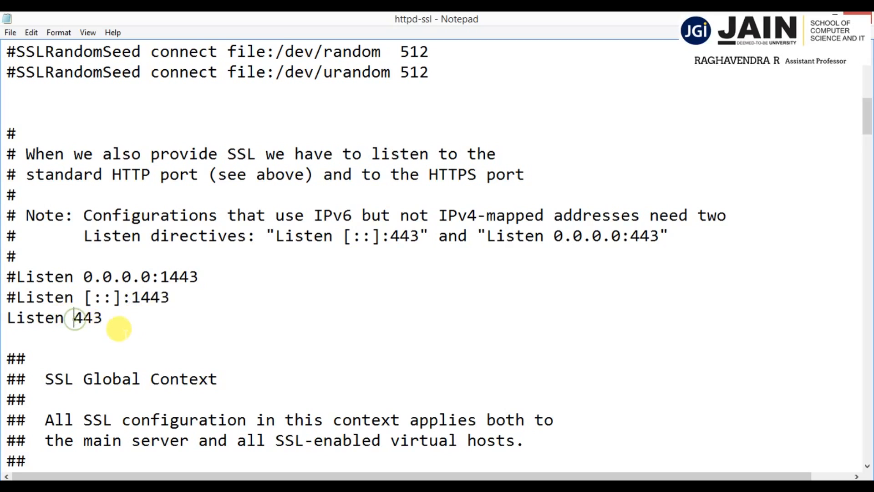
pyautogui.write('1')
# Set the port of the VirtualHost _default_ directive in the httpd-ssl file to 1443.
pyautogui.scroll(-9, 156, 296)
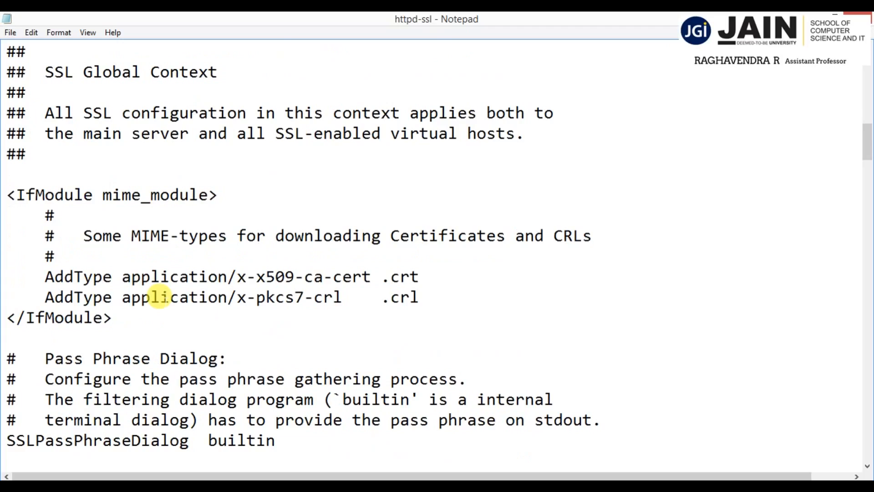
pyautogui.scroll(-4, 159, 297)
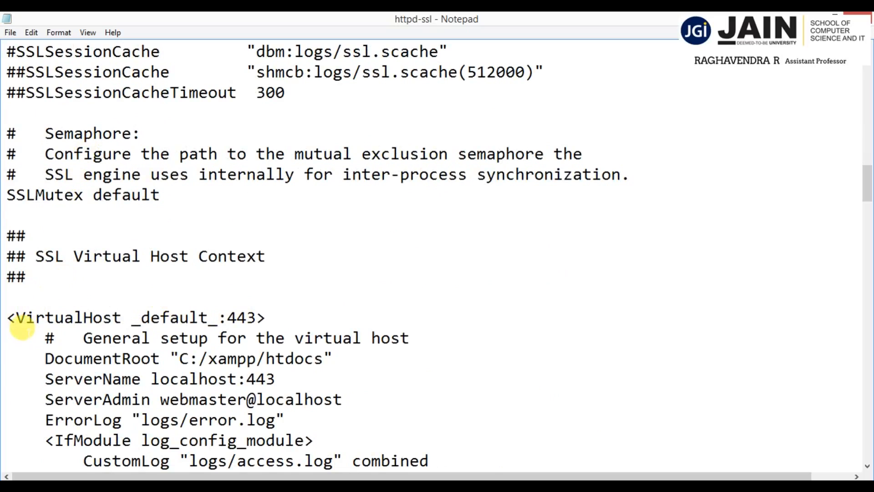
pyautogui.moveTo(16, 317); pyautogui.dragTo(217, 310)
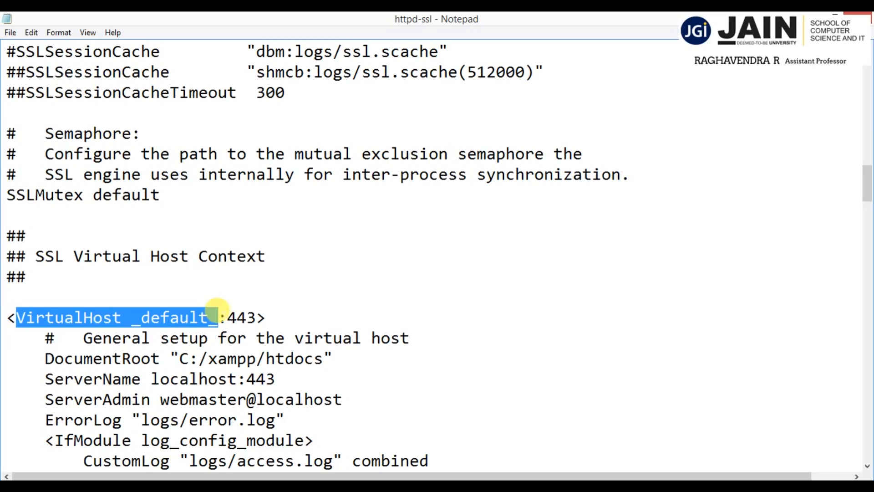
pyautogui.click(221, 313)
pyautogui.write('1')
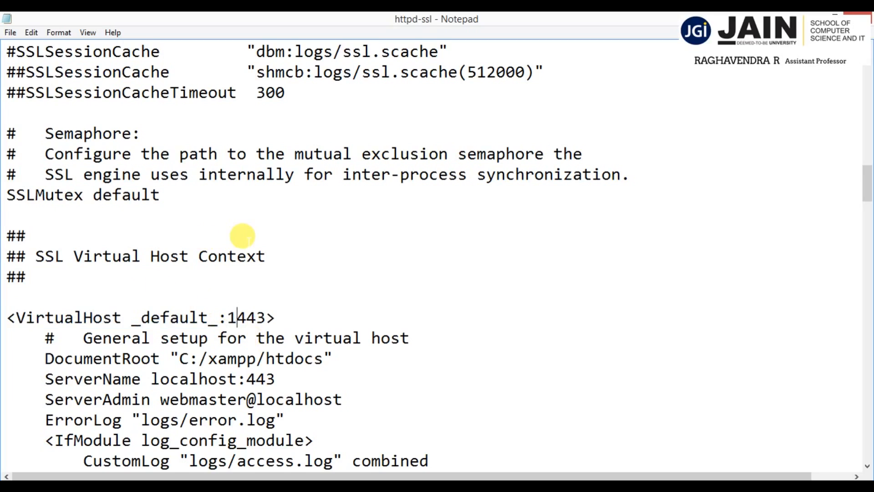
# Save the httpd-ssl configuration file, then close it and the folder window.
pyautogui.scroll(-8, 242, 236)
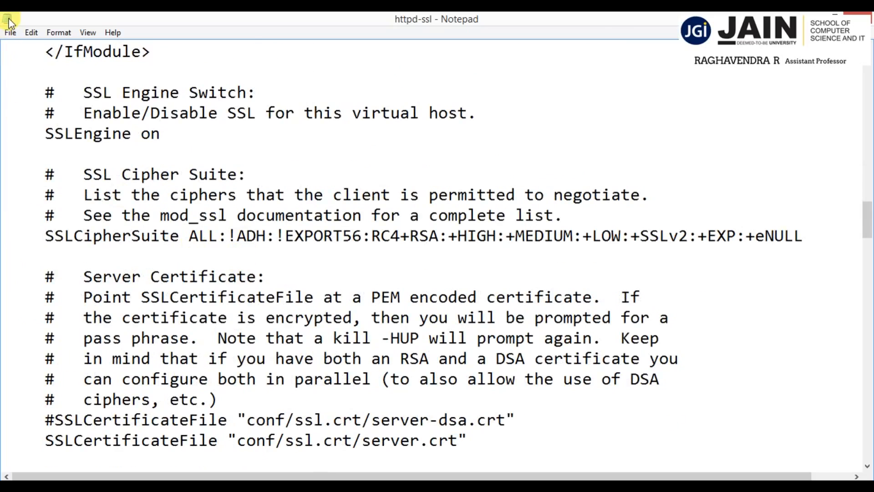
pyautogui.click(10, 33)
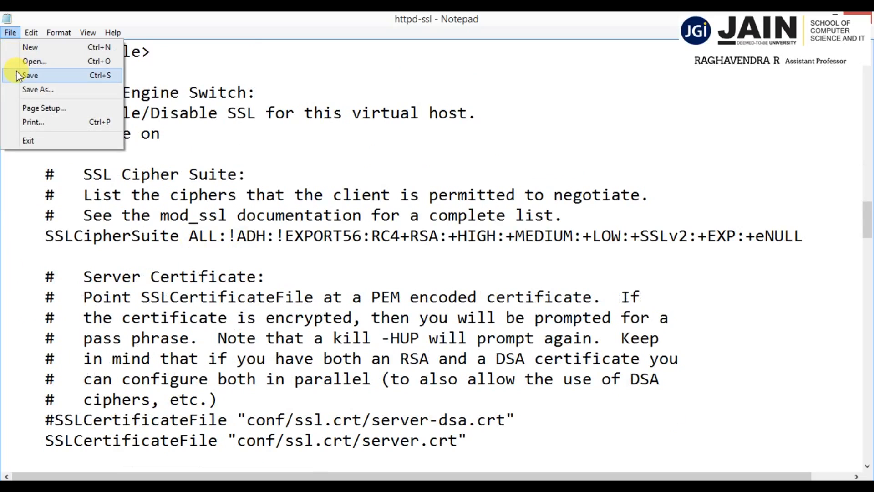
pyautogui.click(18, 74)
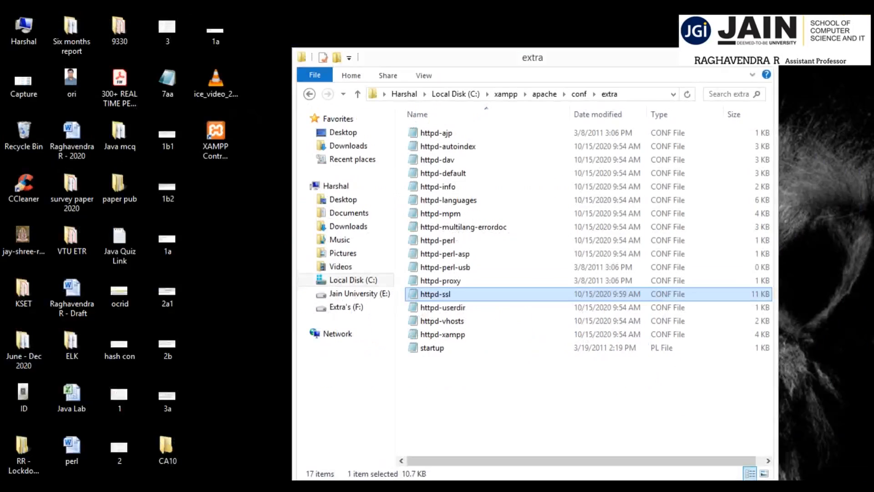
pyautogui.click(767, 54)
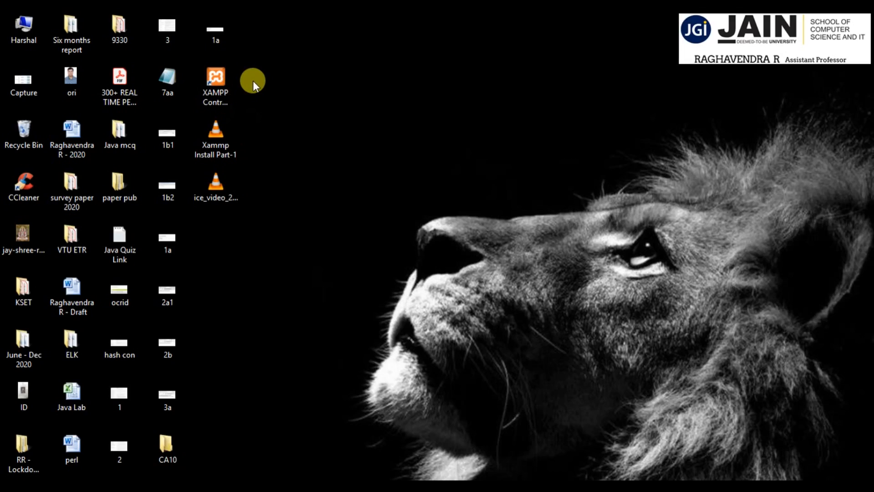
# Open the XAMPP Control Panel from the desktop, start the FileZilla module, and move the panel window slightly higher.
pyautogui.doubleClick(229, 77)
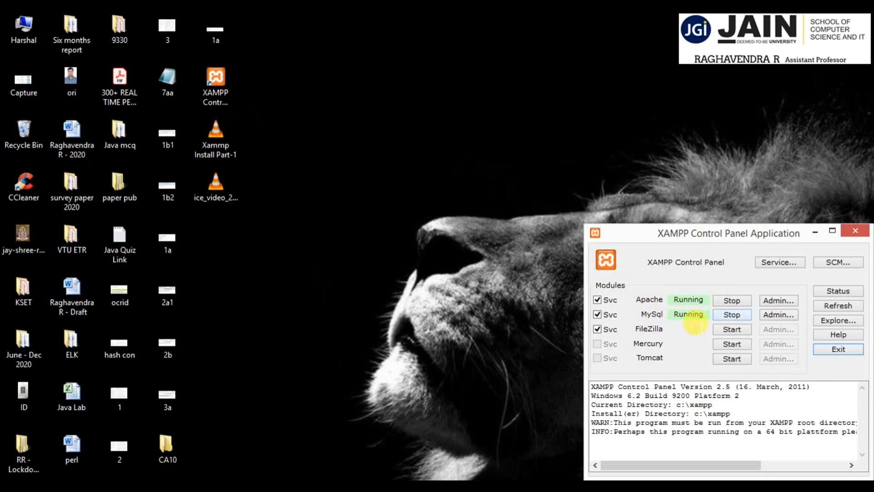
pyautogui.click(723, 329)
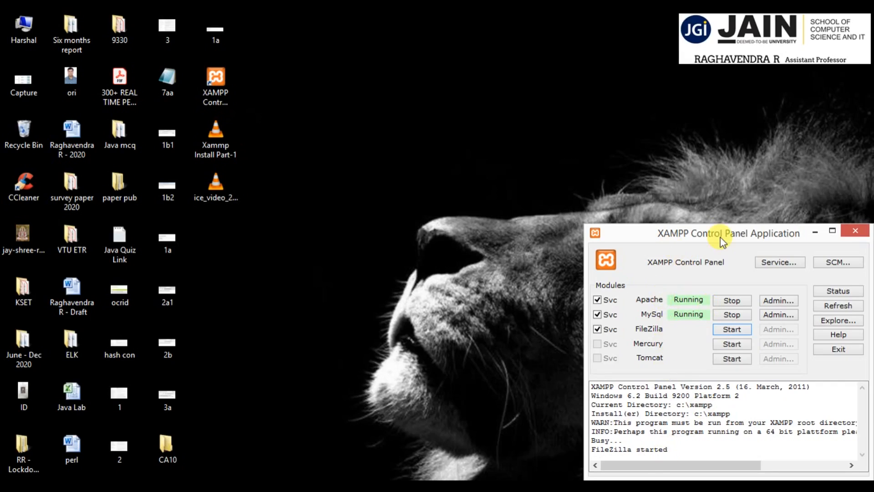
pyautogui.moveTo(720, 237); pyautogui.dragTo(720, 190)
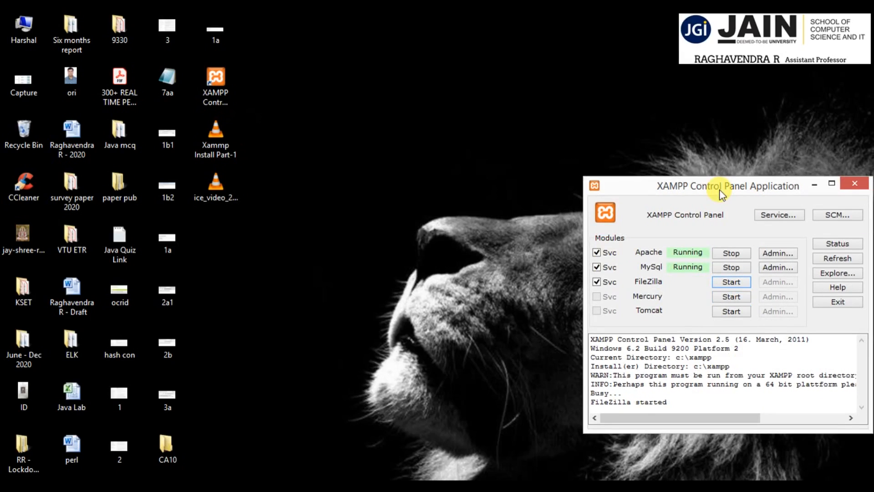